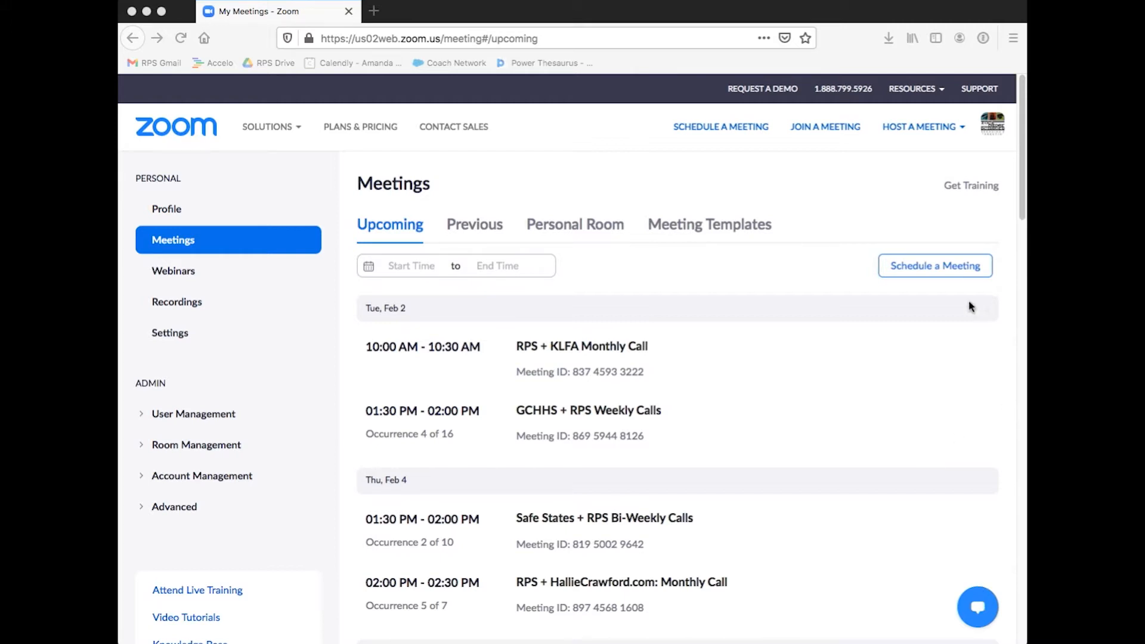
- Start scheduling a new meeting and set its topic to "Weekly Team Meeting"
left_click(913, 267)
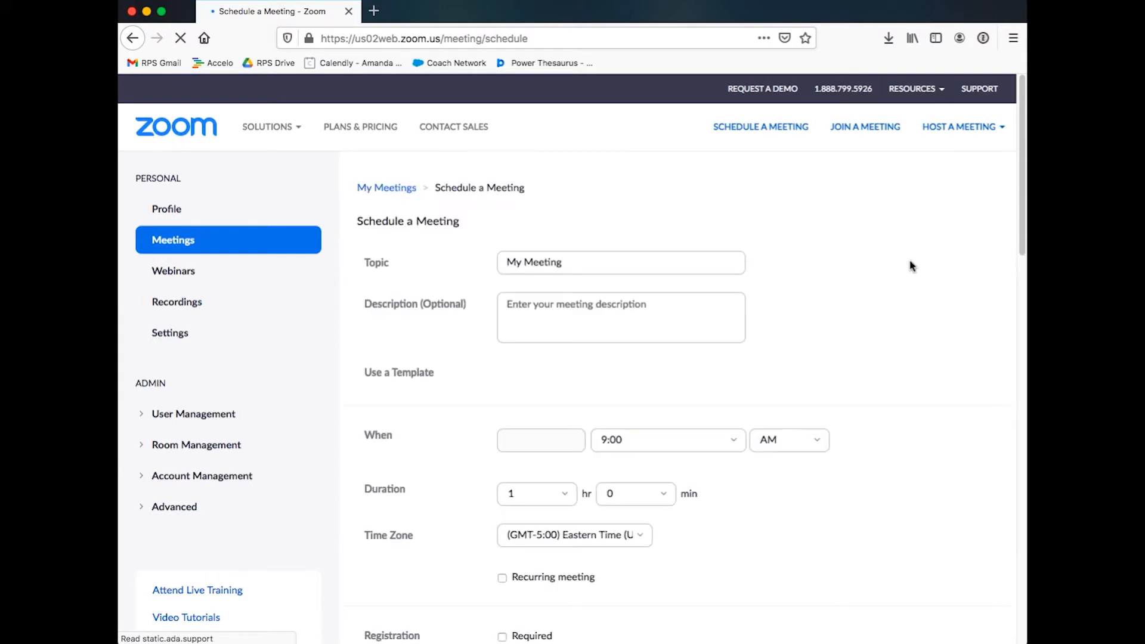
left_click(557, 265)
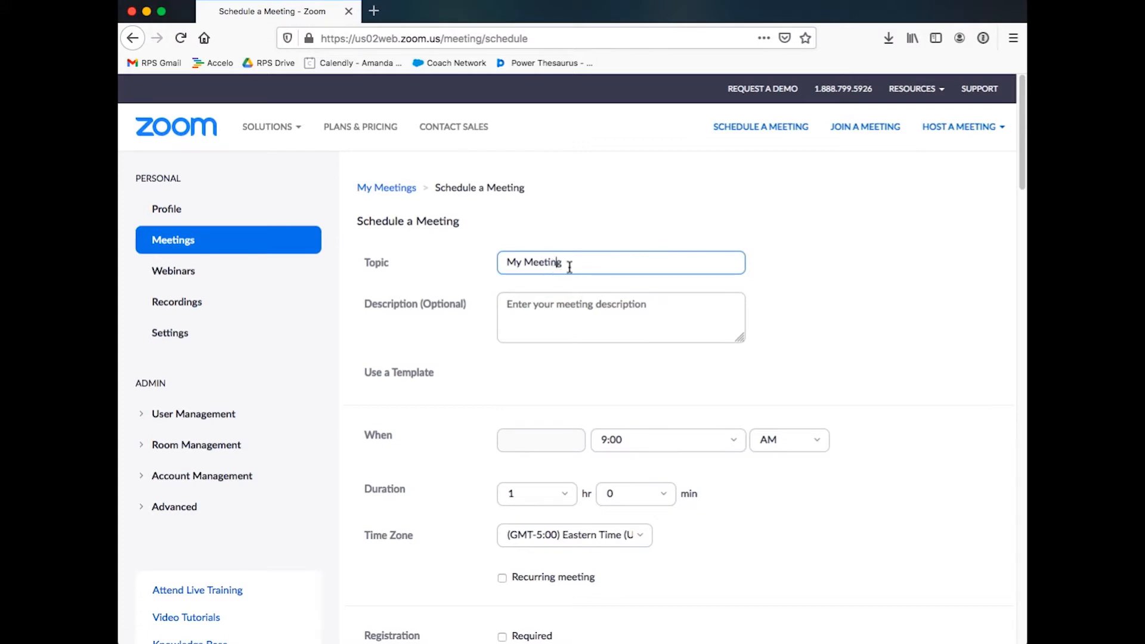
left_click_drag(569, 263, 486, 260)
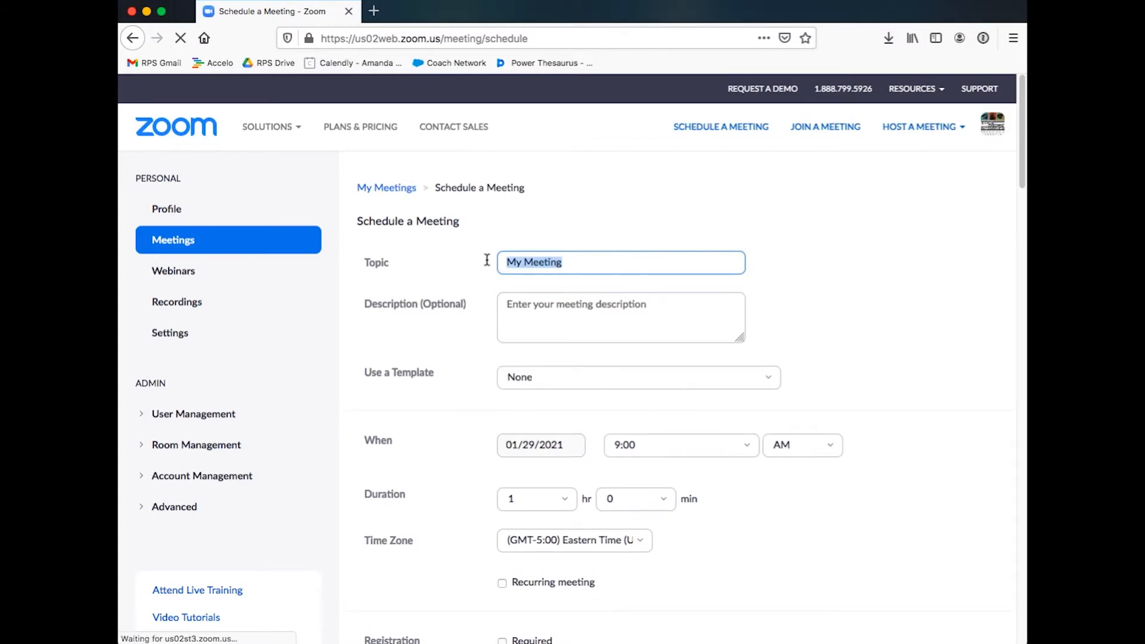
type("Weekly Team ")
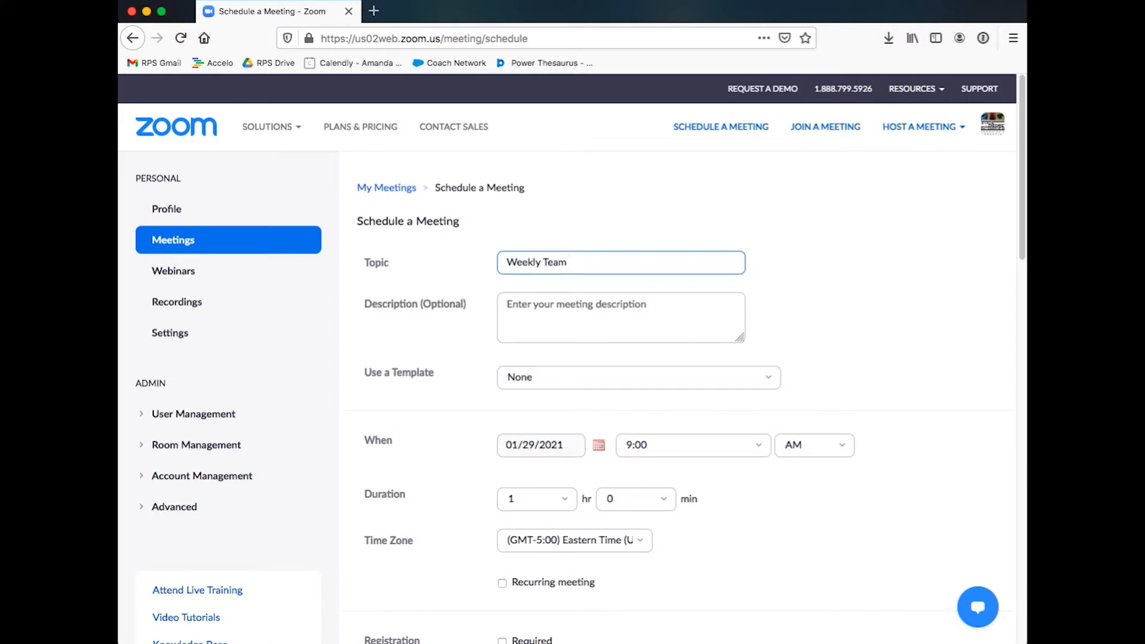
type("Meeting")
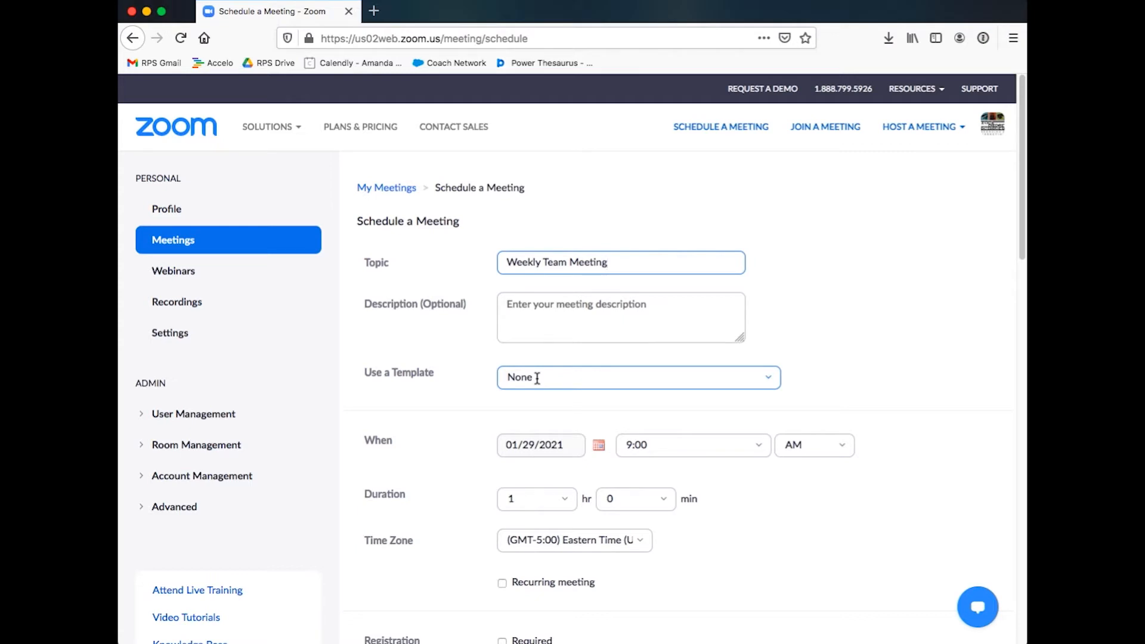
- Review the template, start date and duration choices offered for the new meeting
left_click(769, 385)
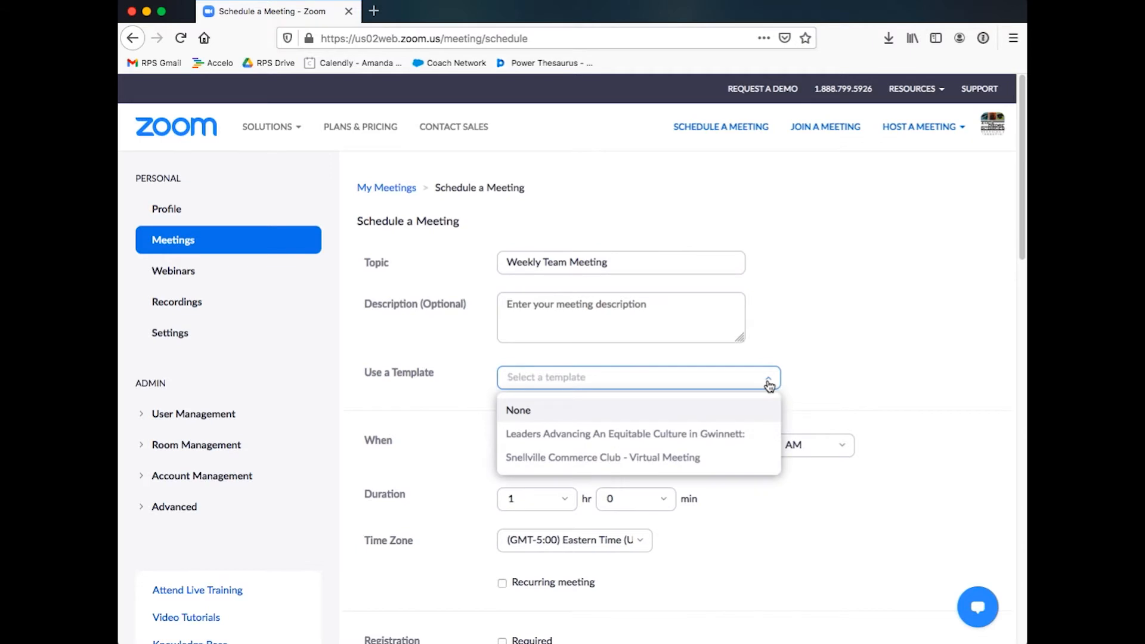
key("Return")
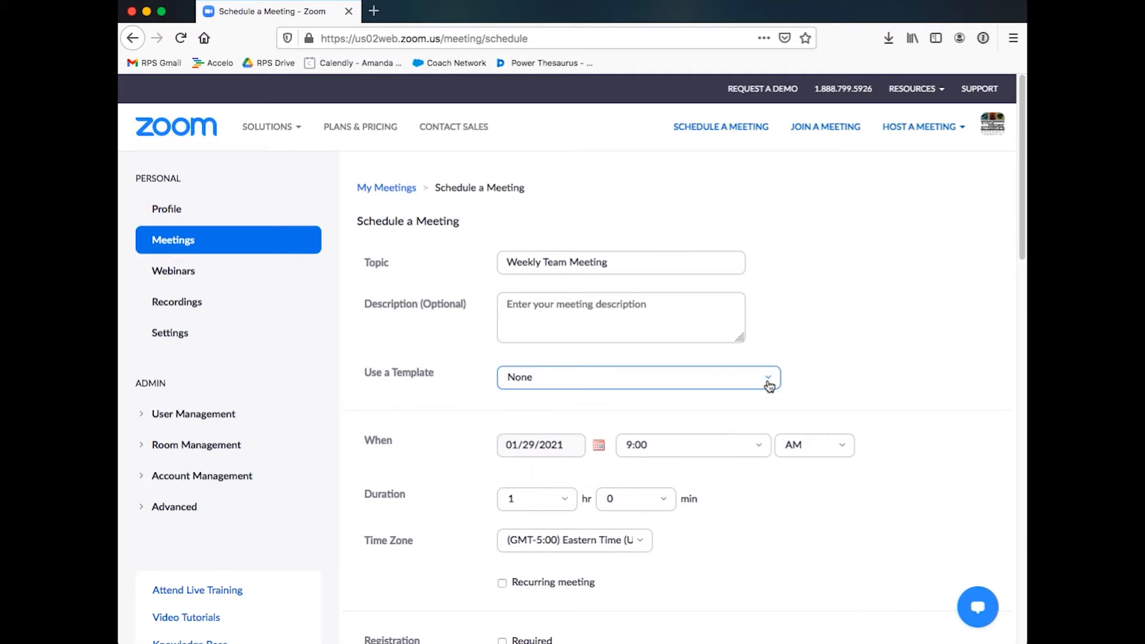
scroll(768, 385, "down", 5)
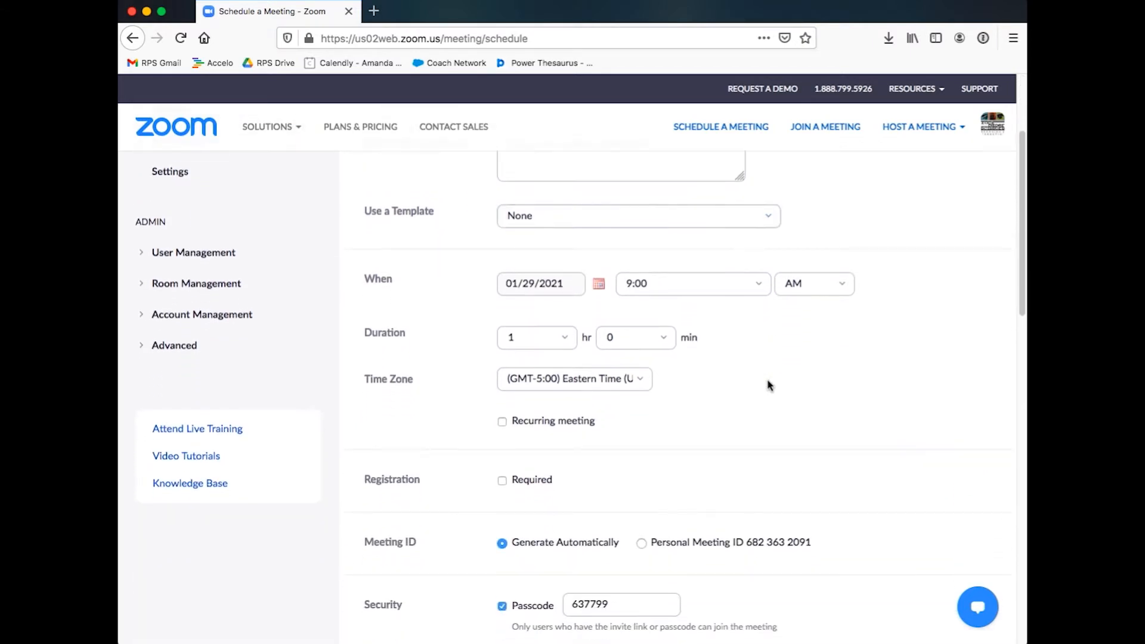
scroll(768, 385, "down", 3)
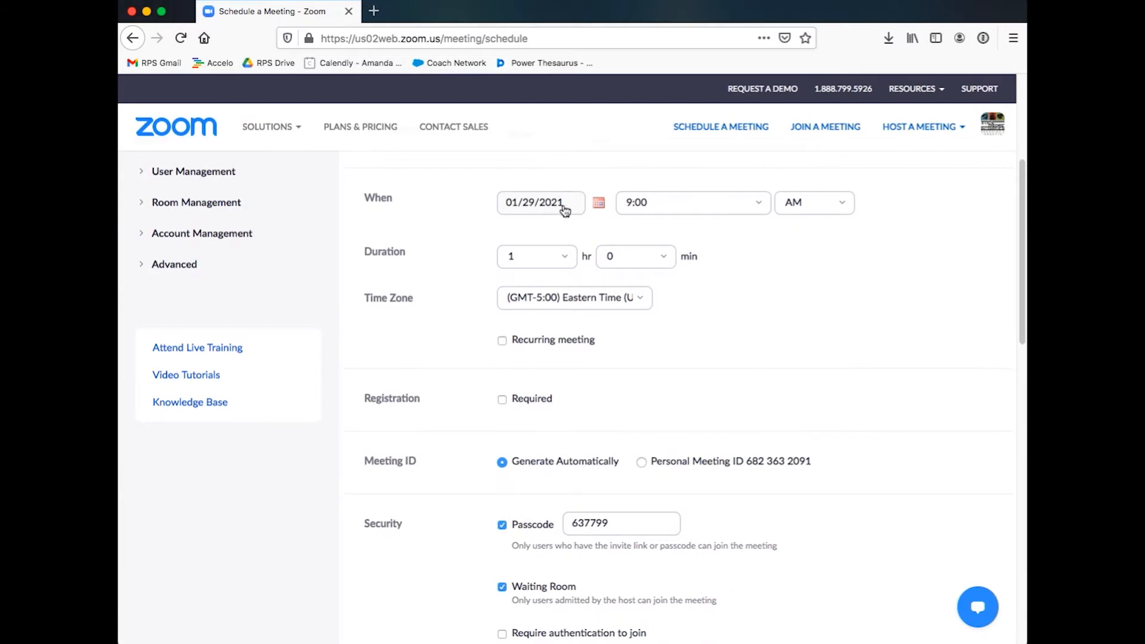
left_click(598, 203)
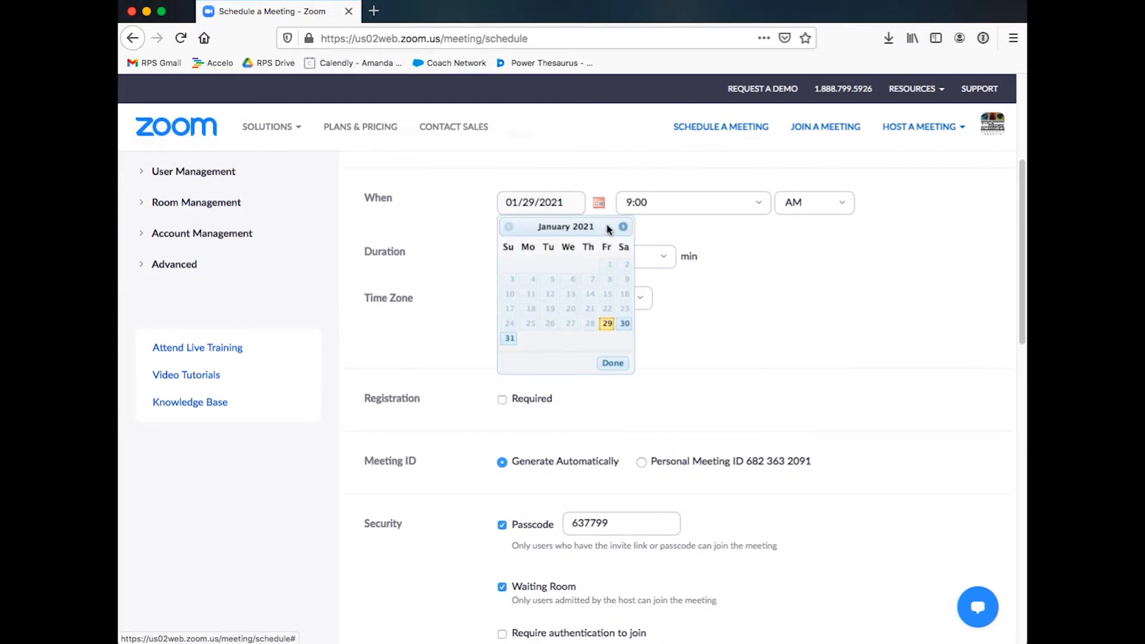
left_click(623, 227)
double_click(569, 265)
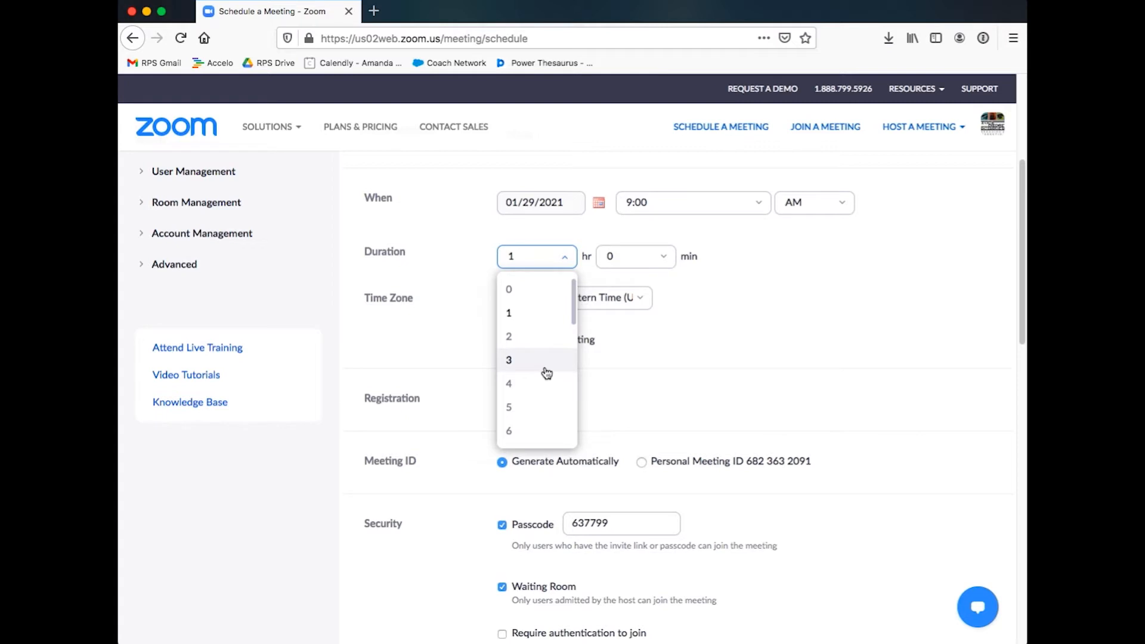
left_click(685, 298)
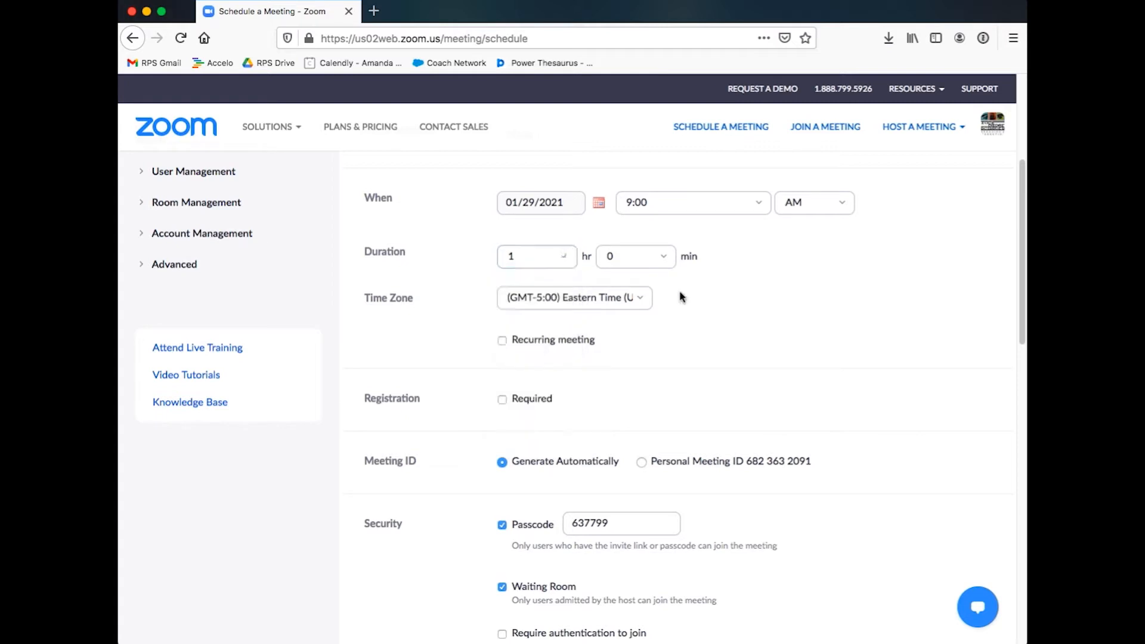
- Try making the meeting recurring with No Fixed Time recurrence, and turn the recurring option back off
left_click(501, 342)
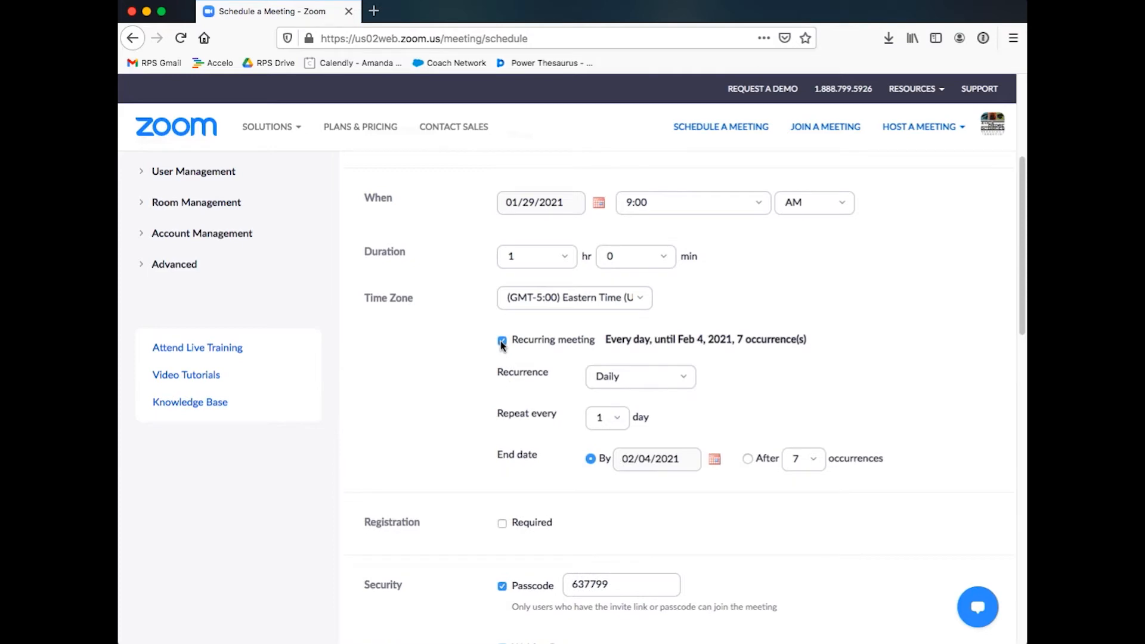
left_click(614, 374)
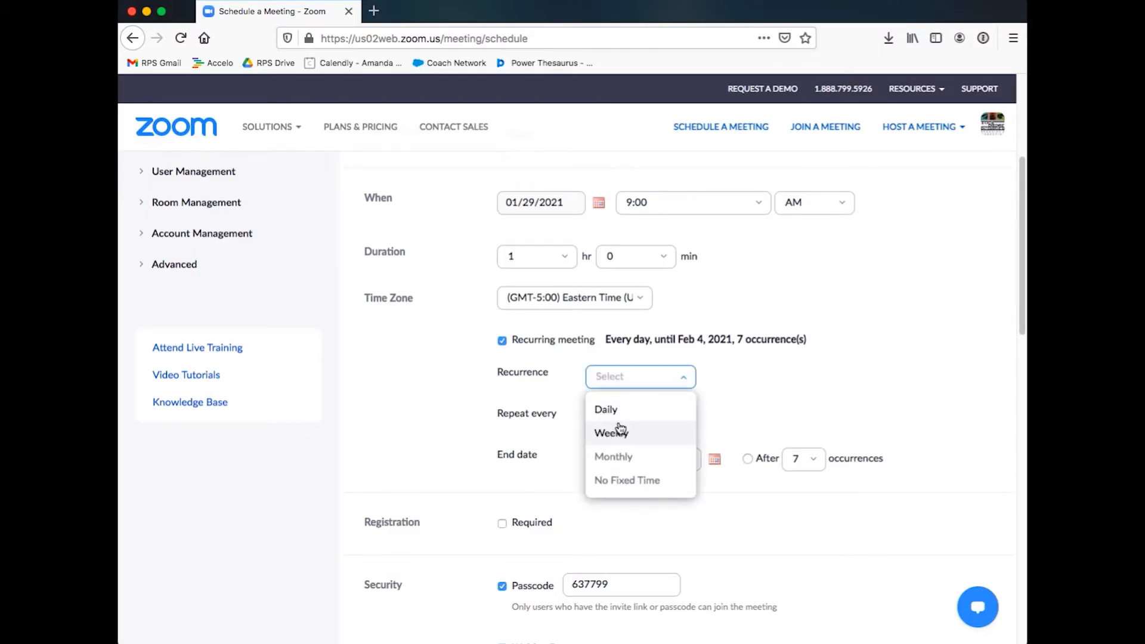
left_click(623, 480)
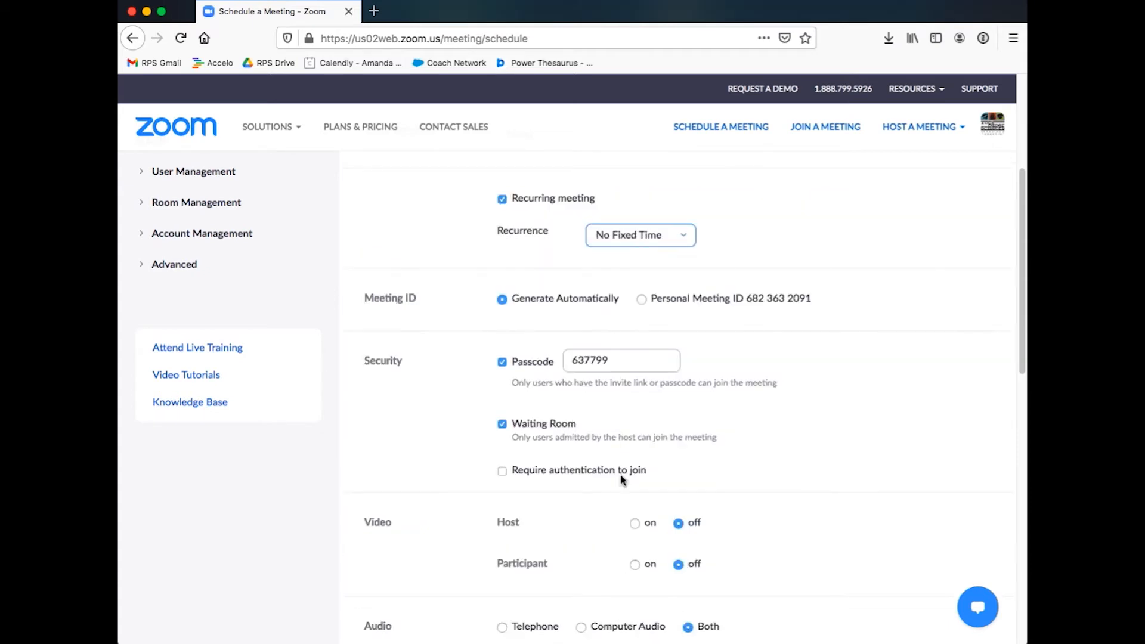
scroll(621, 480, "up", 4)
left_click(641, 450)
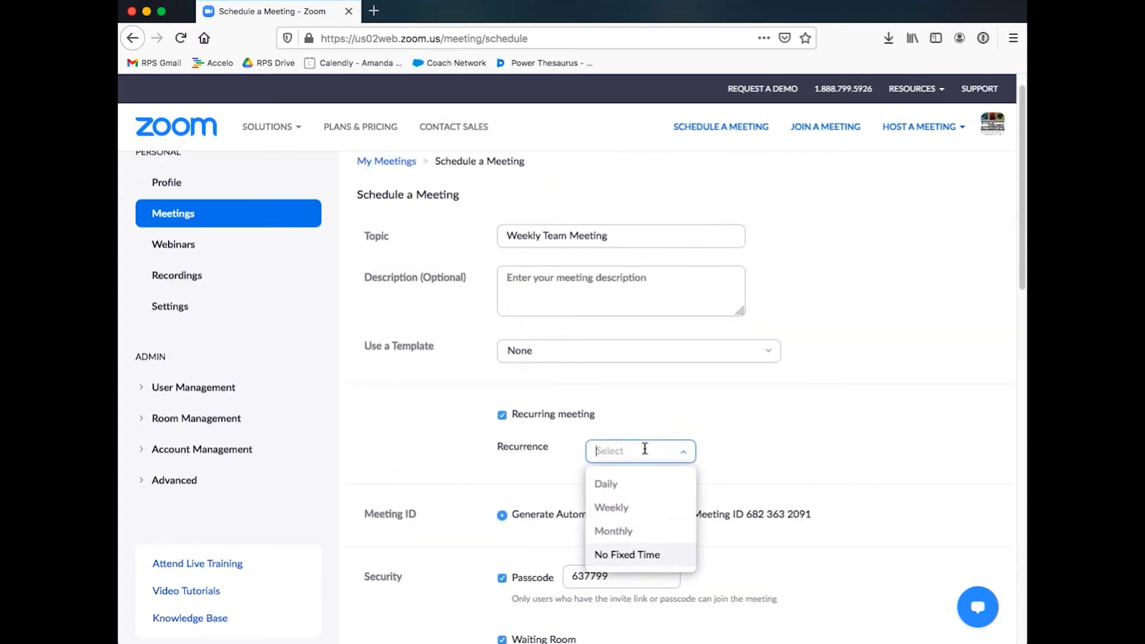
left_click(502, 414)
- Examine the registration, meeting ID, security, video, audio and general meeting options of the scheduling form
scroll(621, 437, "down", 6)
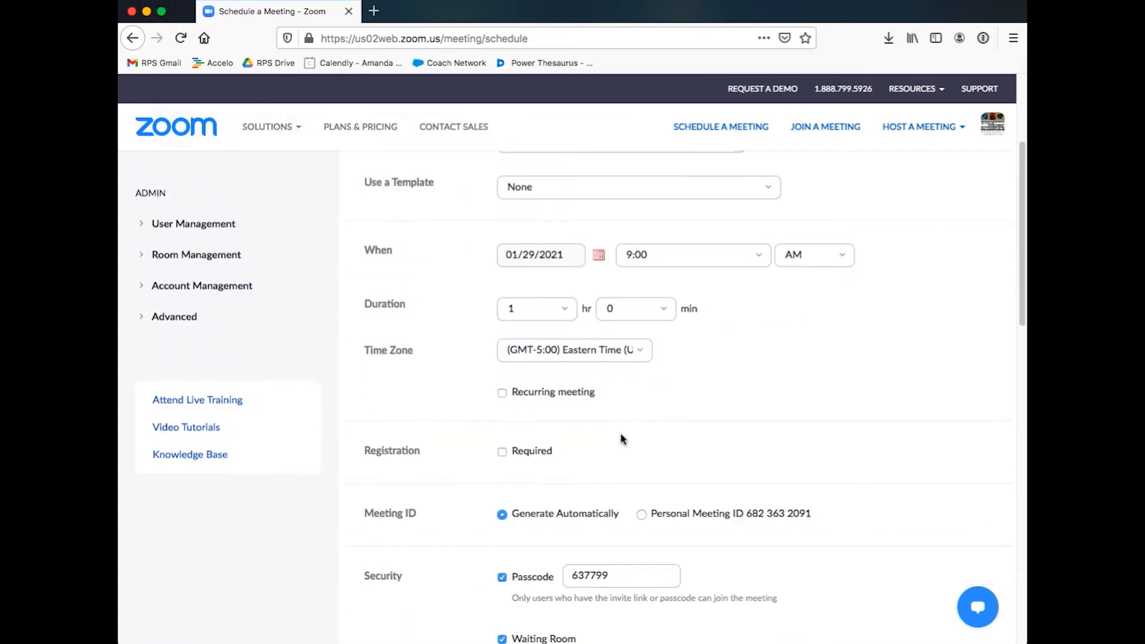
scroll(622, 440, "down", 1)
scroll(586, 408, "down", 2)
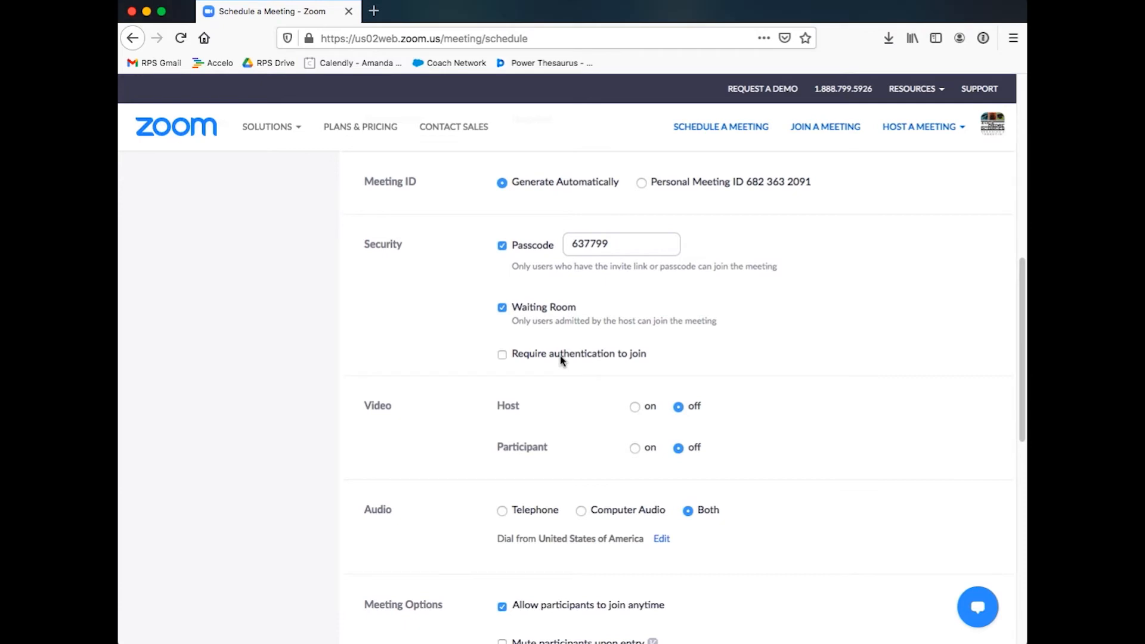
scroll(561, 362, "down", 3)
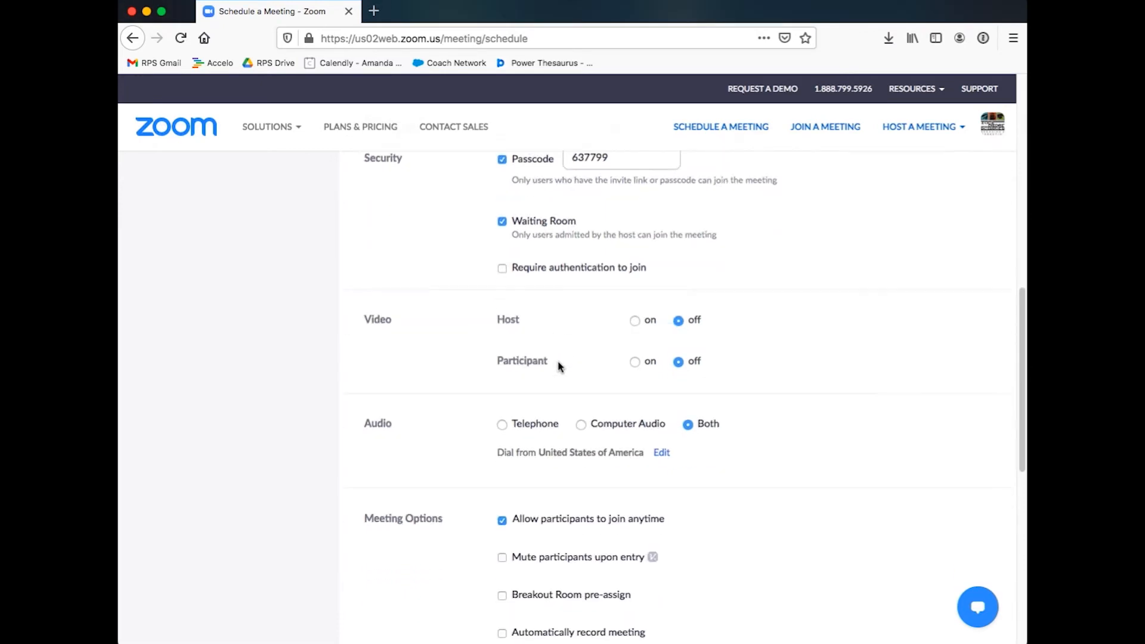
scroll(560, 366, "down", 5)
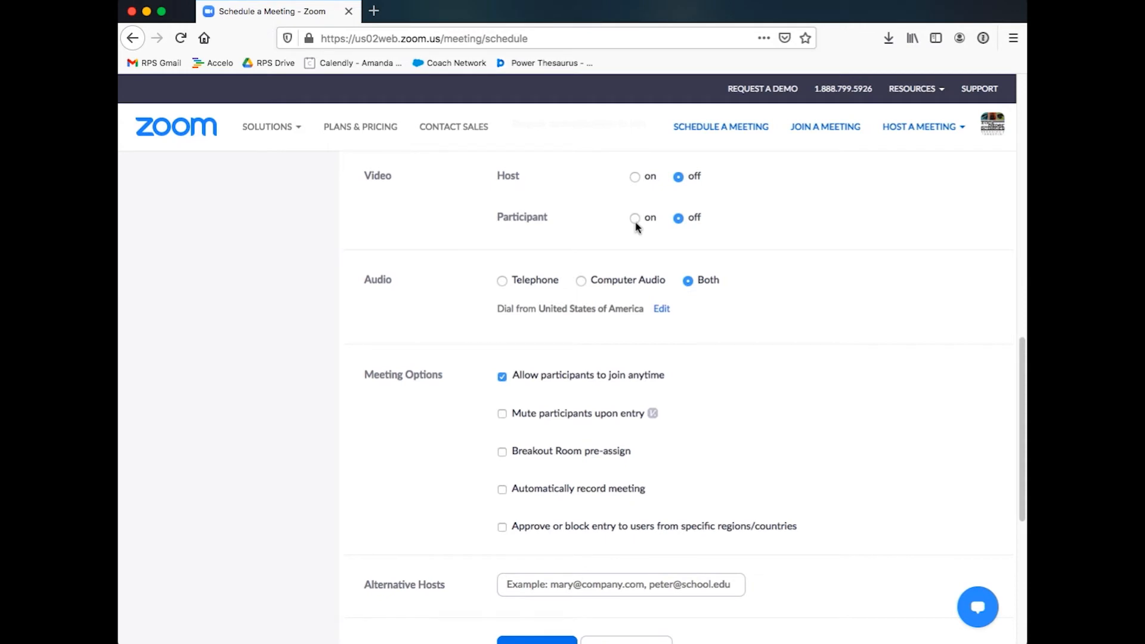
scroll(636, 225, "down", 1)
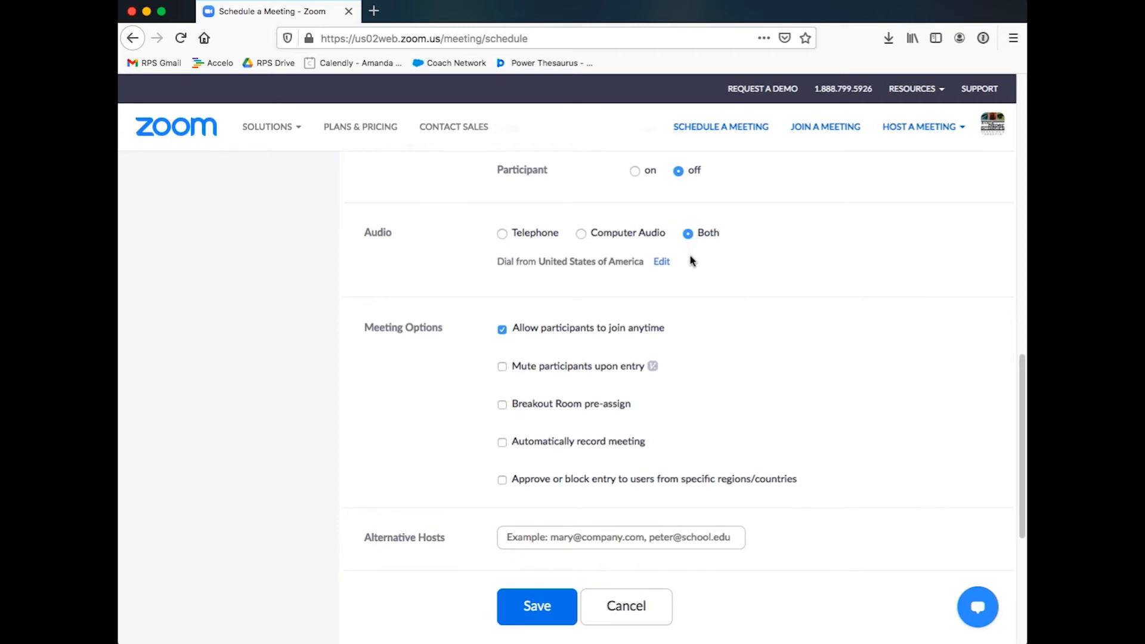
scroll(691, 260, "down", 1)
scroll(691, 261, "down", 2)
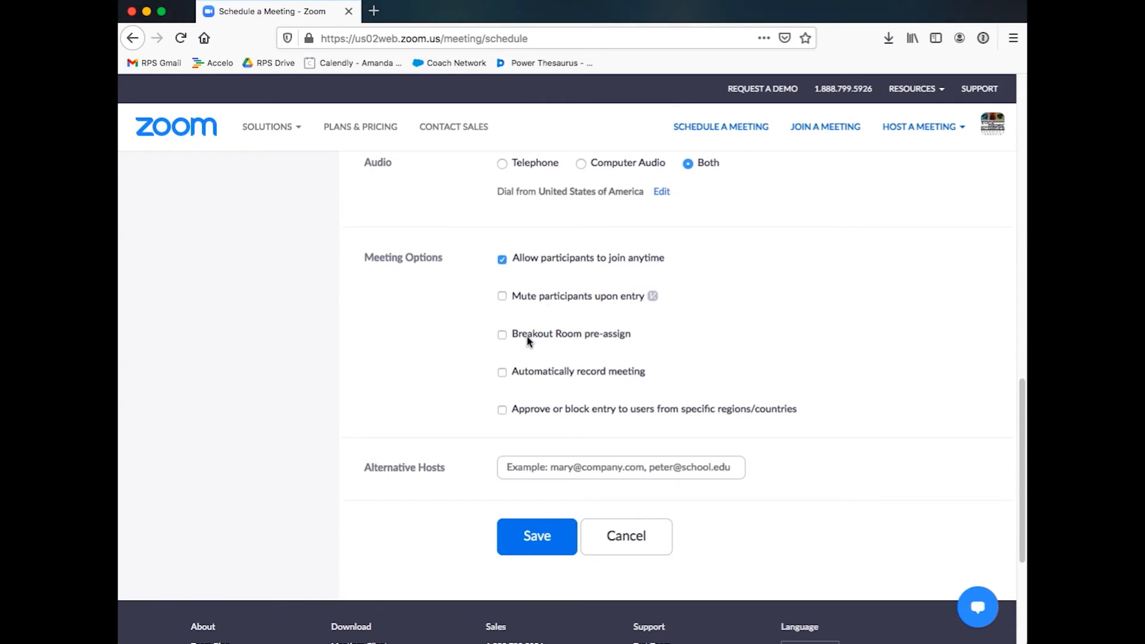
- Try the Breakout Room pre-assign and Automatically record meeting options, turning each one back off
left_click(501, 336)
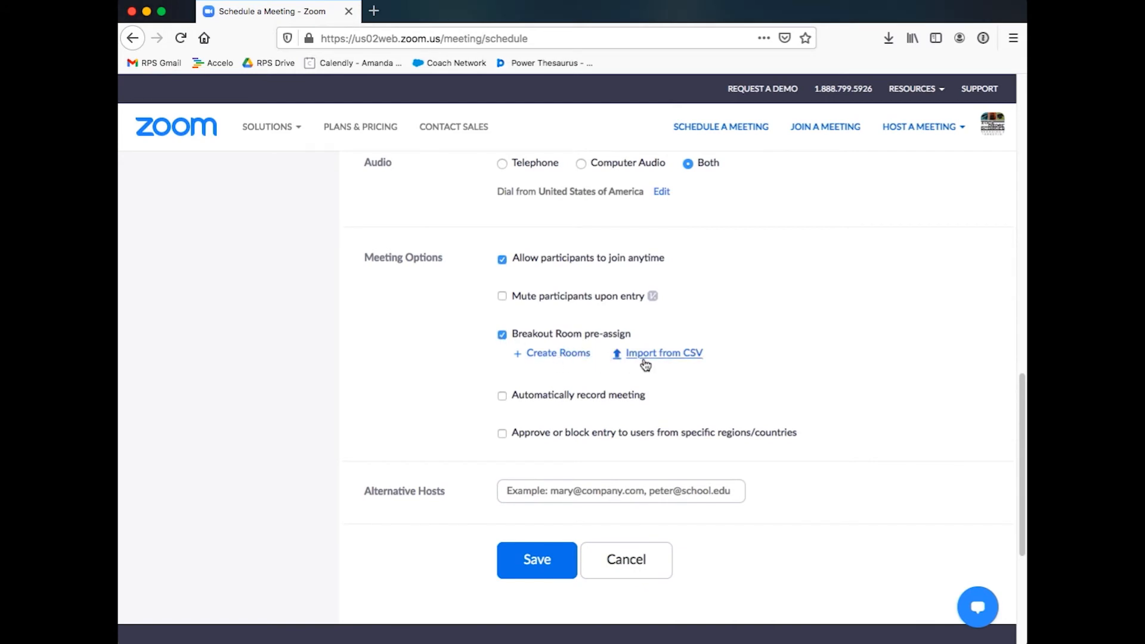
left_click(501, 335)
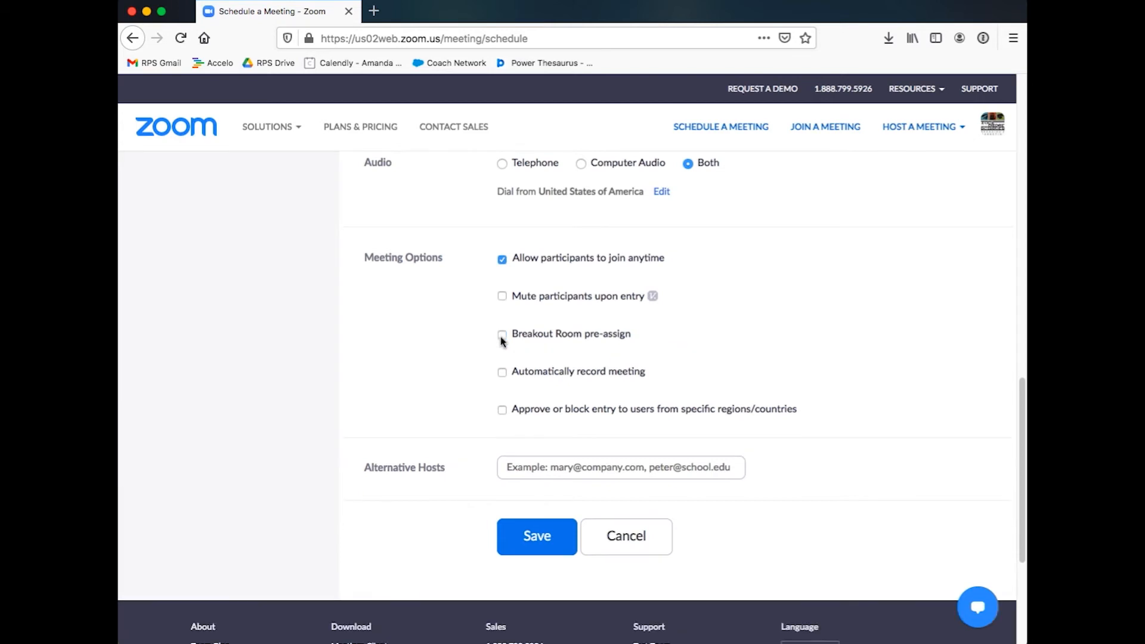
left_click(502, 373)
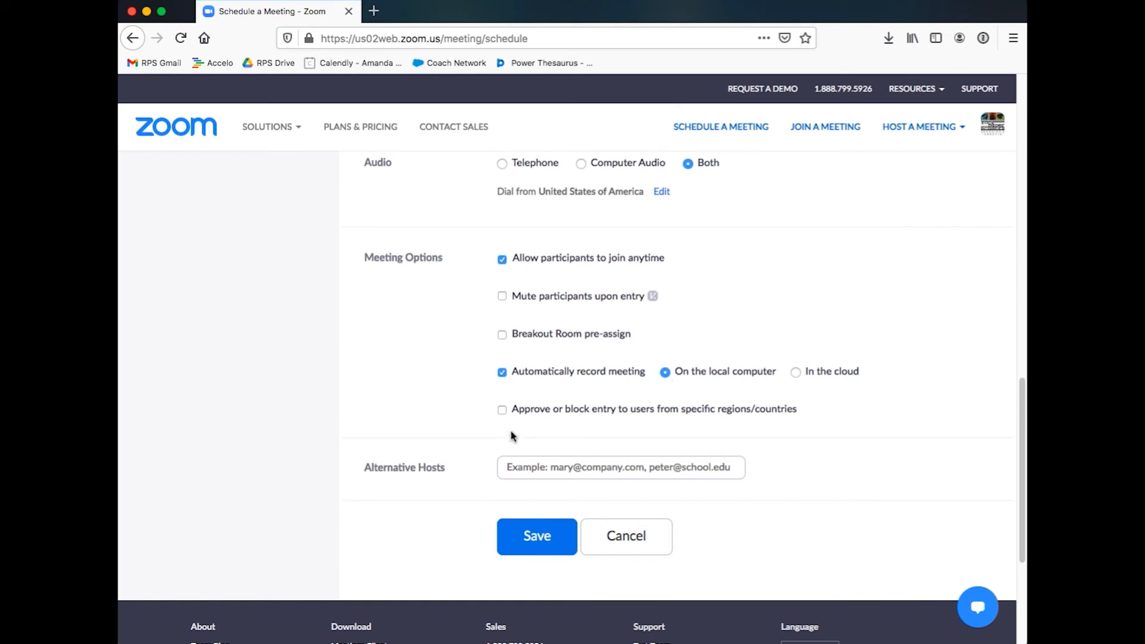
left_click(502, 373)
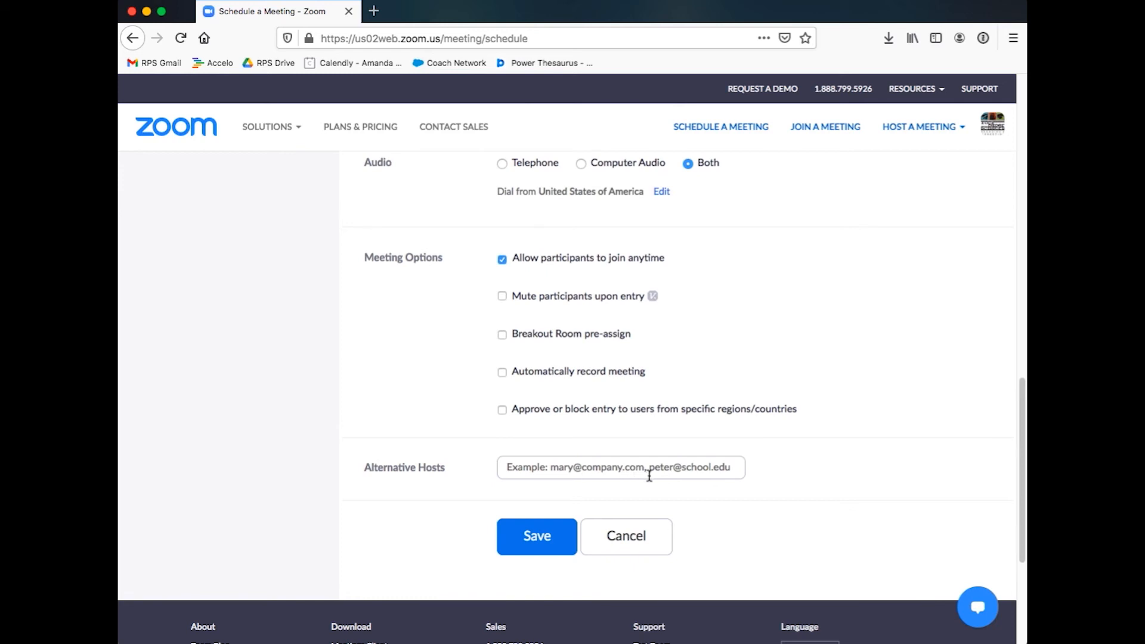
- Save the scheduled meeting and preview its invitation text, closing the preview without copying it
left_click(524, 533)
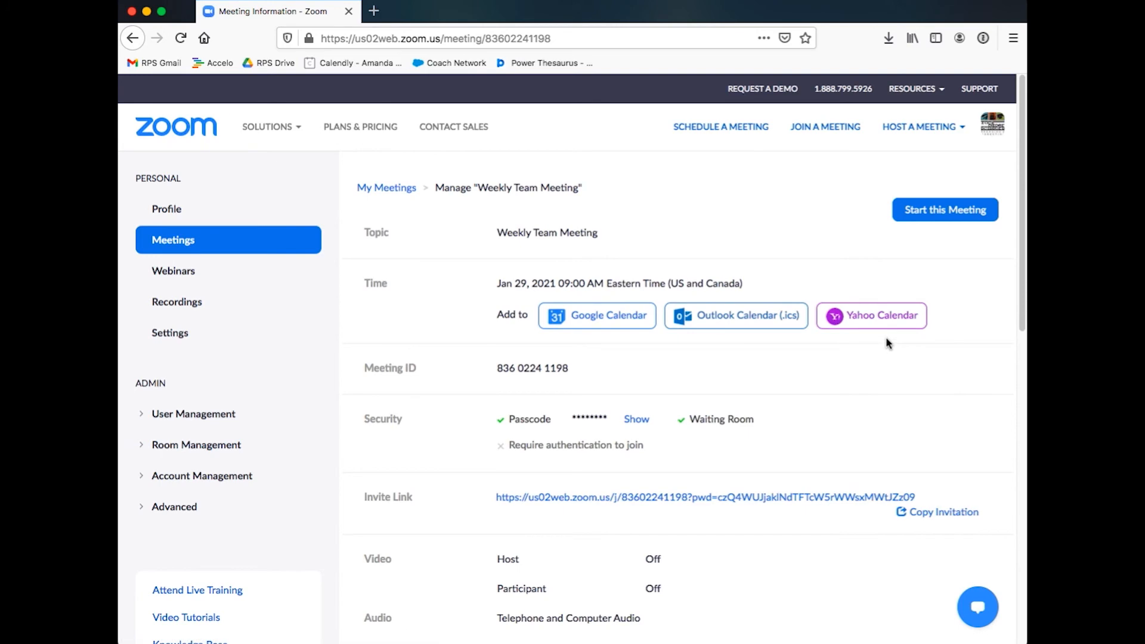
scroll(889, 343, "down", 3)
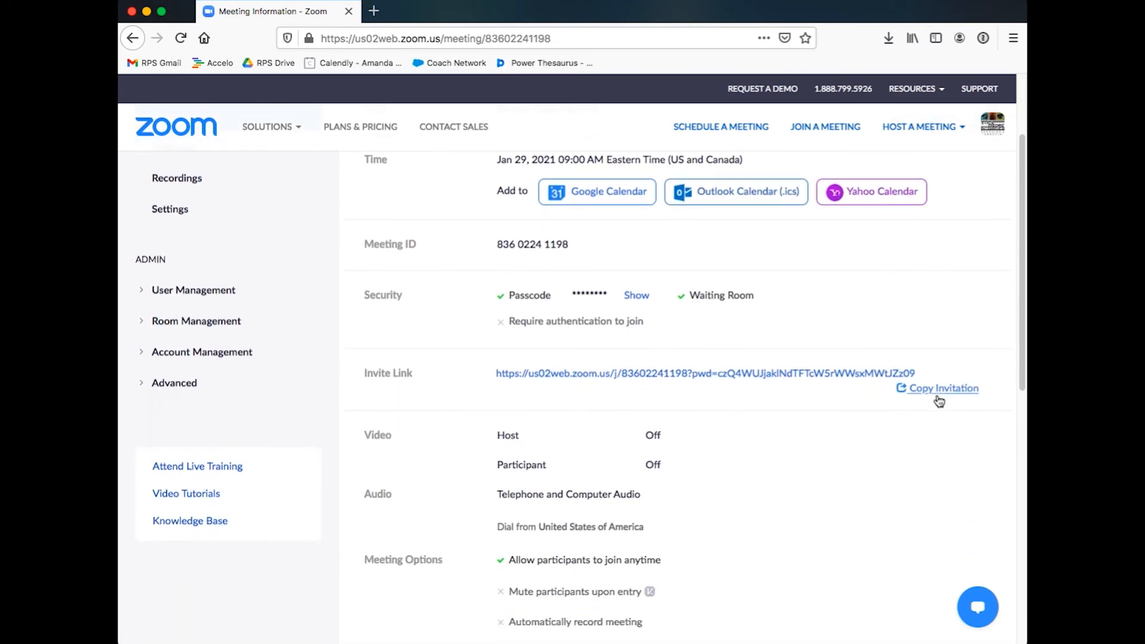
left_click(936, 393)
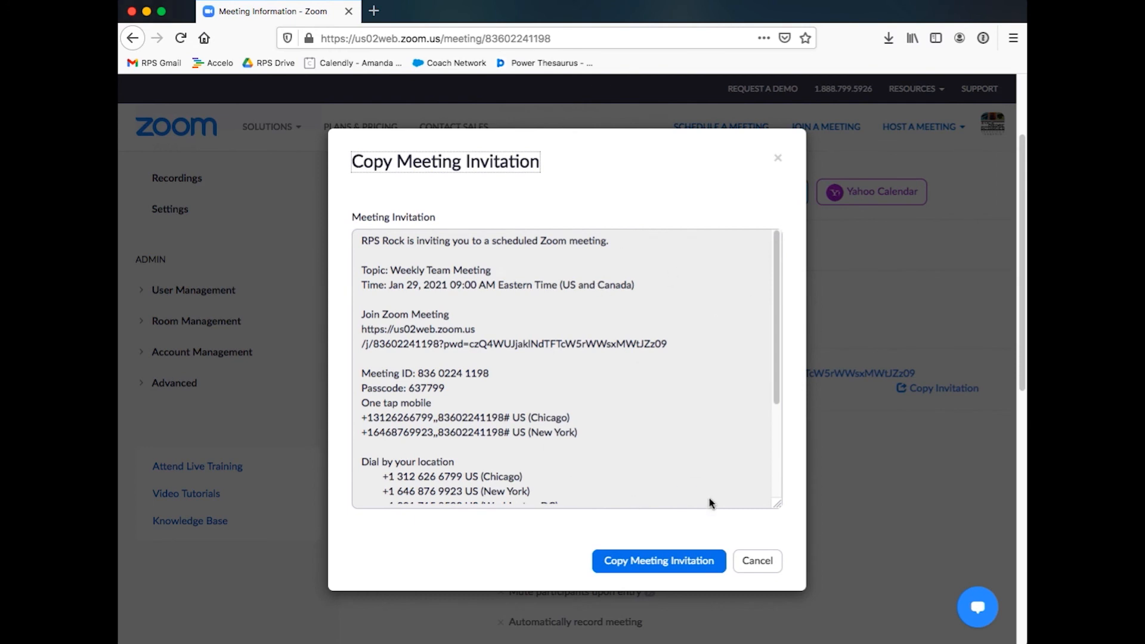
left_click(756, 561)
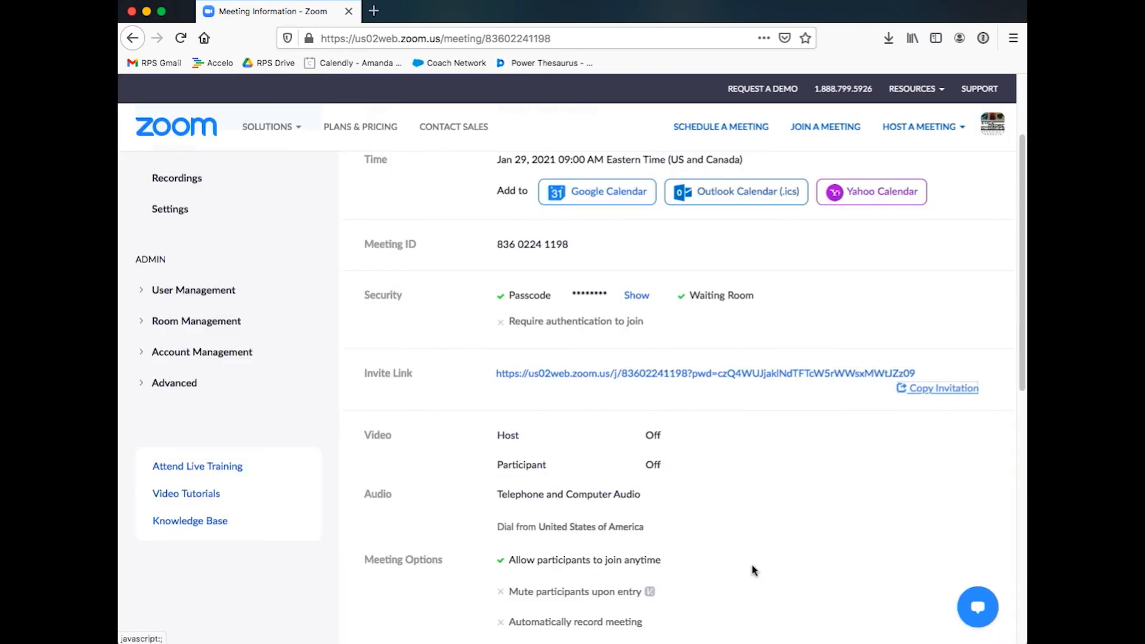
- Open the saved Weekly Team Meeting for editing
scroll(674, 483, "down", 3)
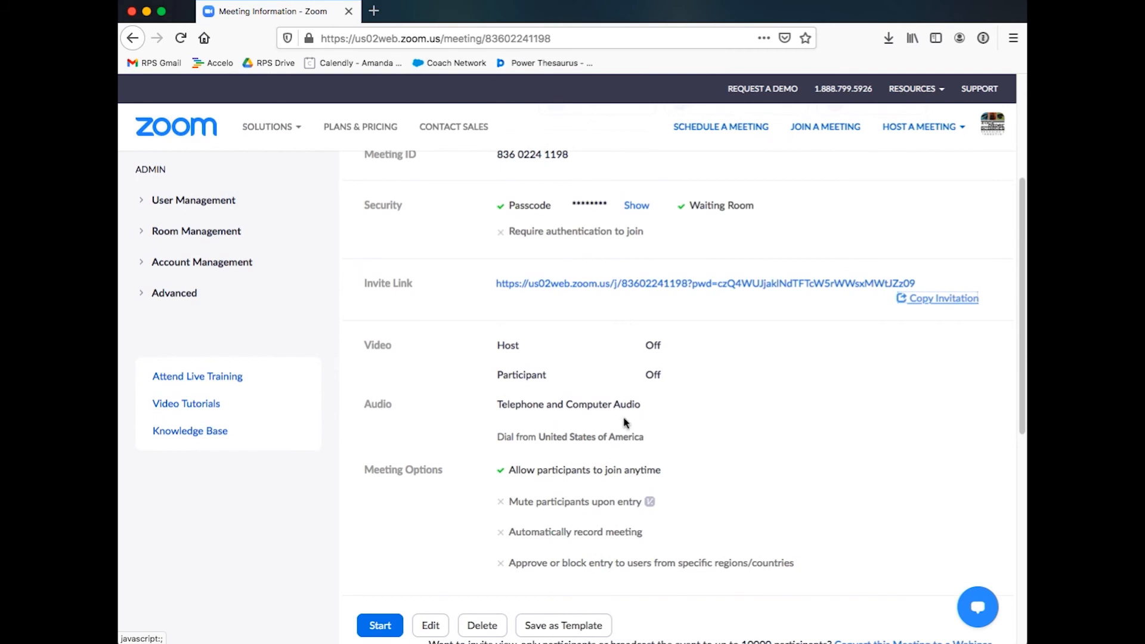
scroll(625, 549, "down", 3)
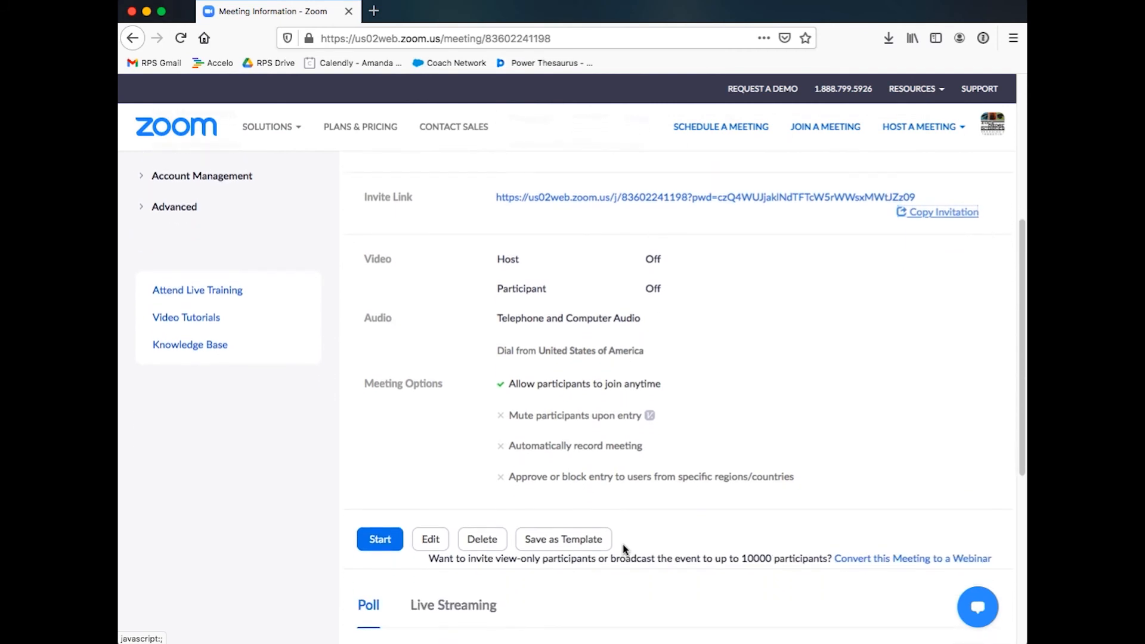
left_click(429, 539)
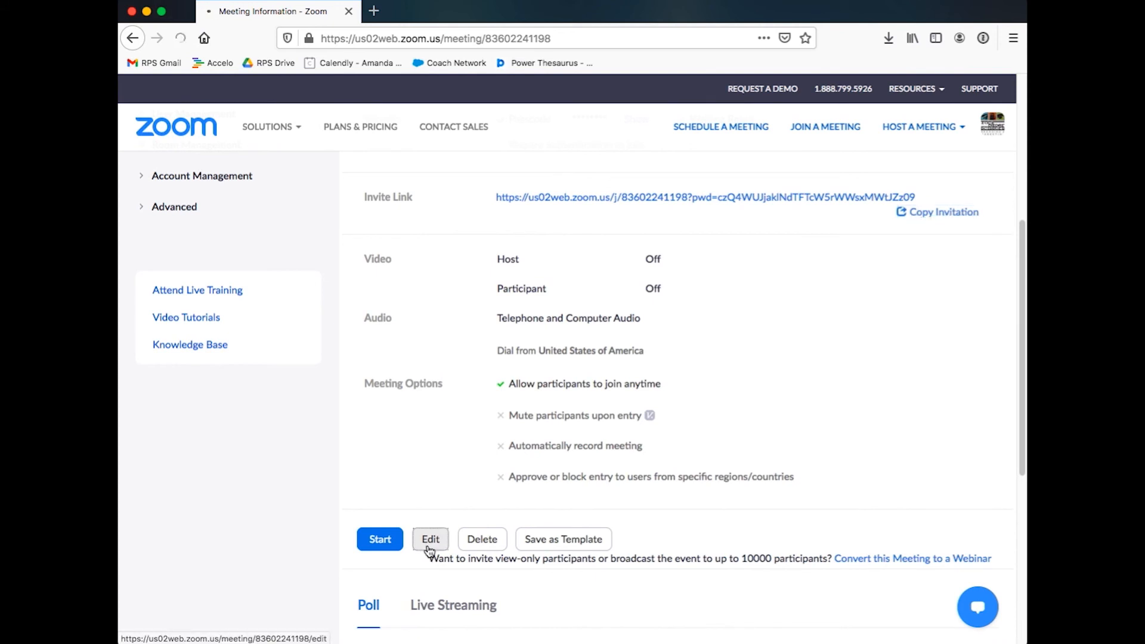